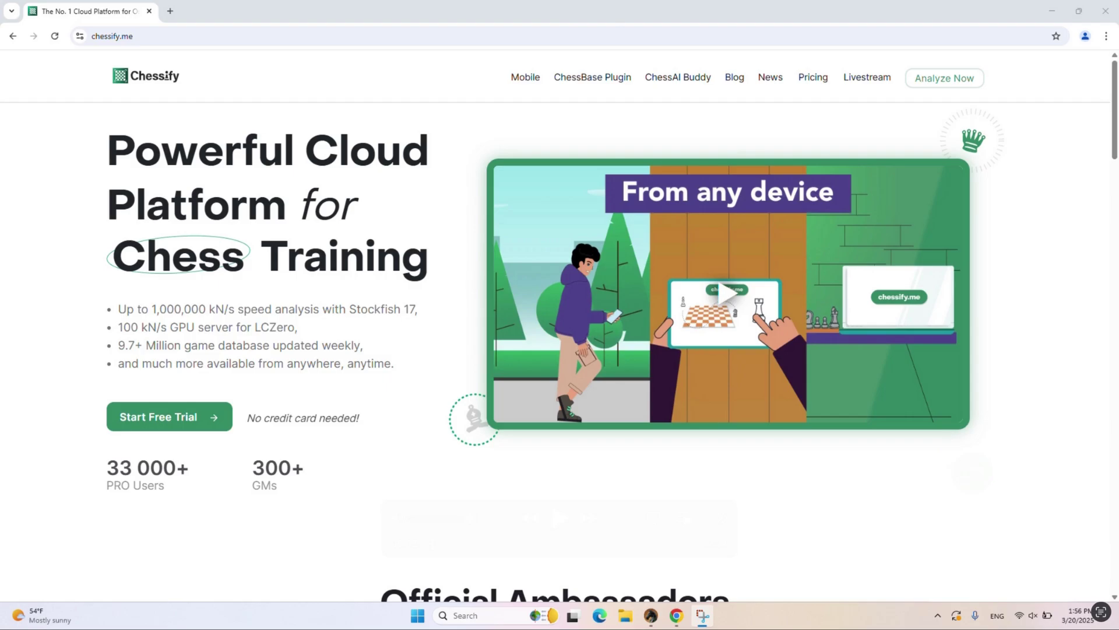
Download the Chessify ChessBase plugin installer, ChessifyCloudEngineInstaller (57.4 MB), from the install guide
click(599, 82)
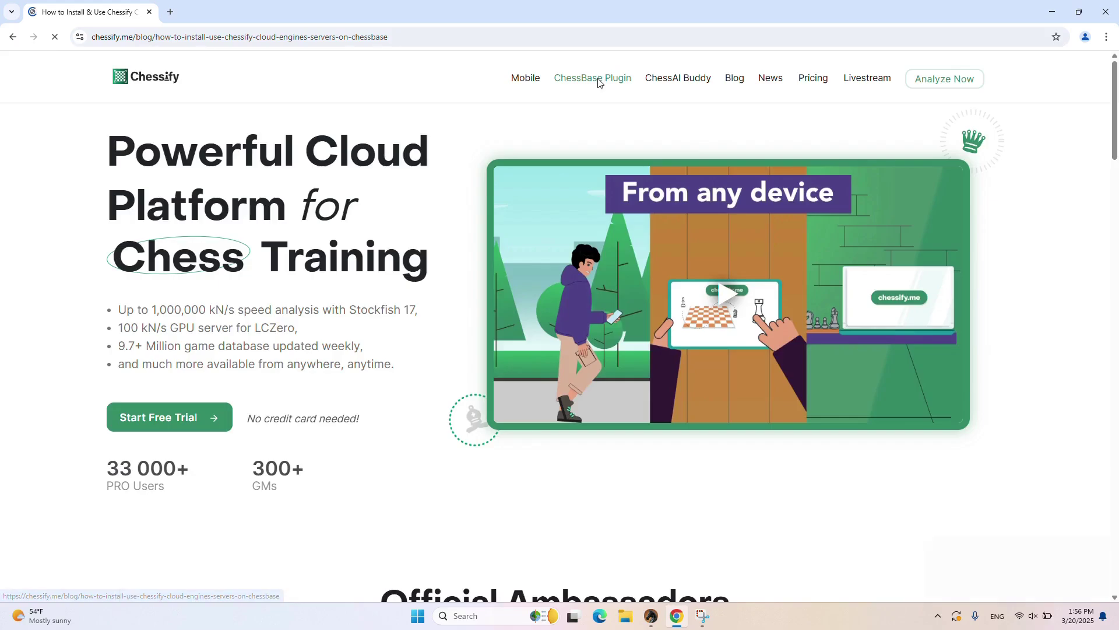
scroll(481, 257, down, 3)
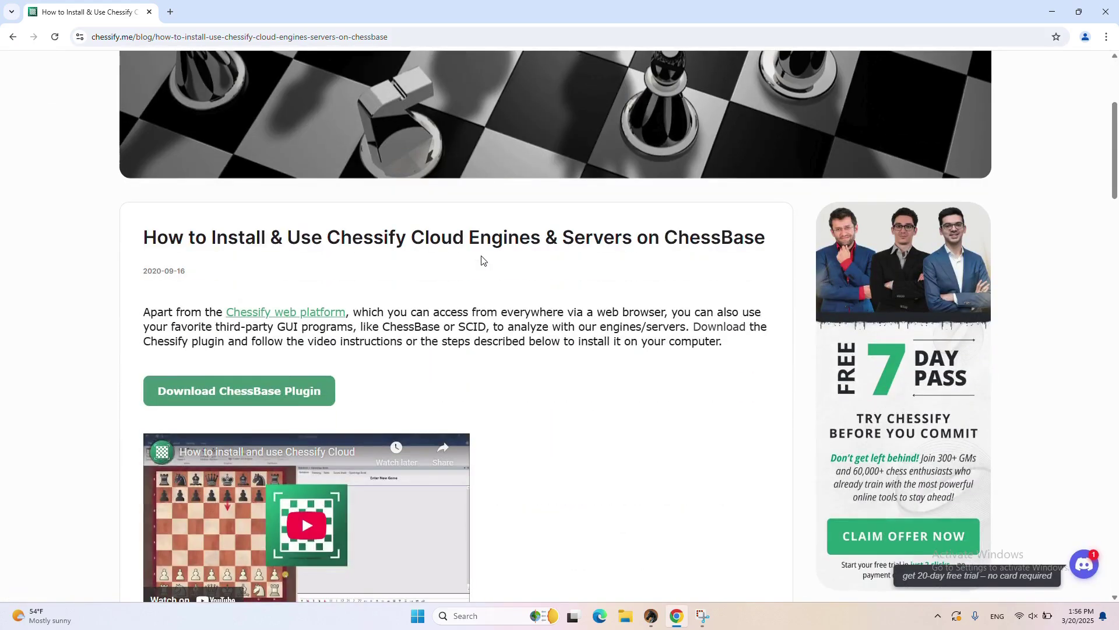
click(285, 399)
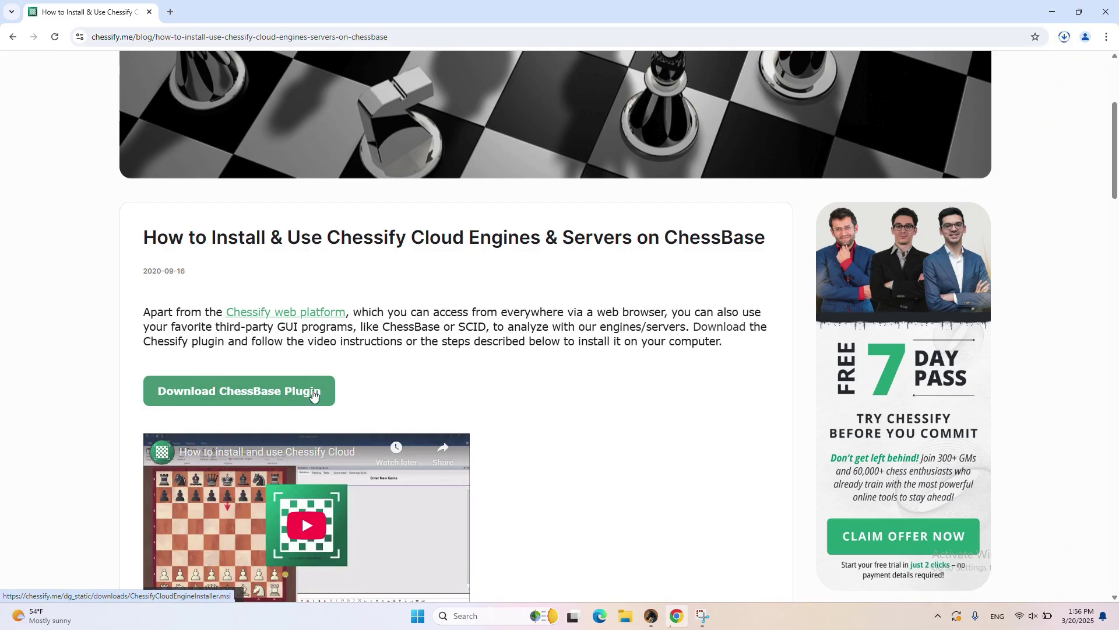
click(1063, 41)
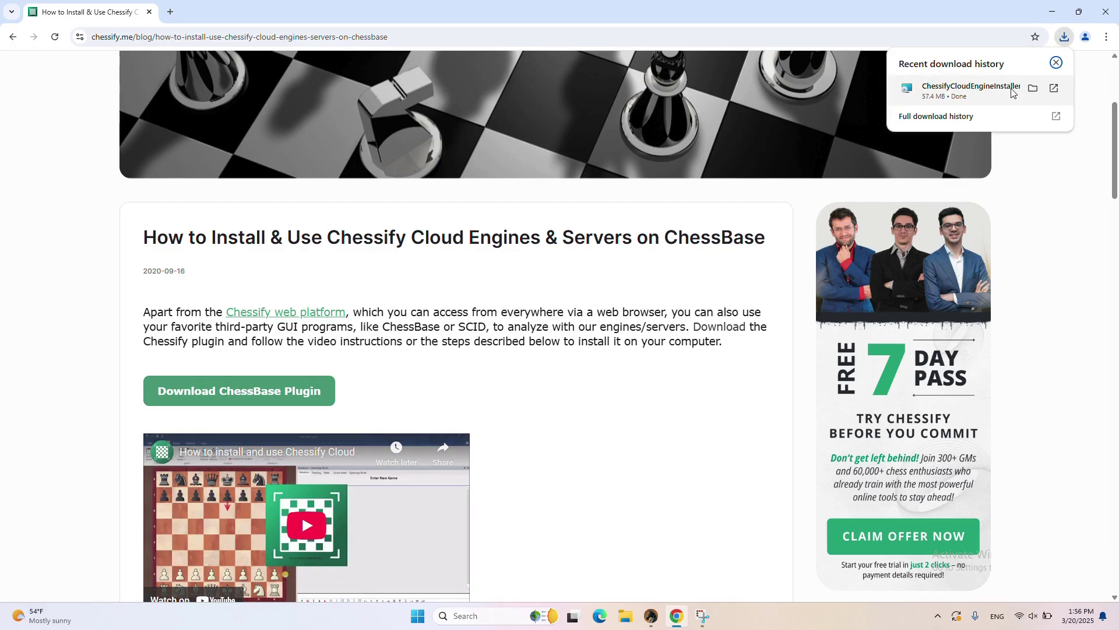
Run ChessifyCloudEngineInstaller, accept the license terms and complete the Chessify Cloud Engine installation
click(1011, 92)
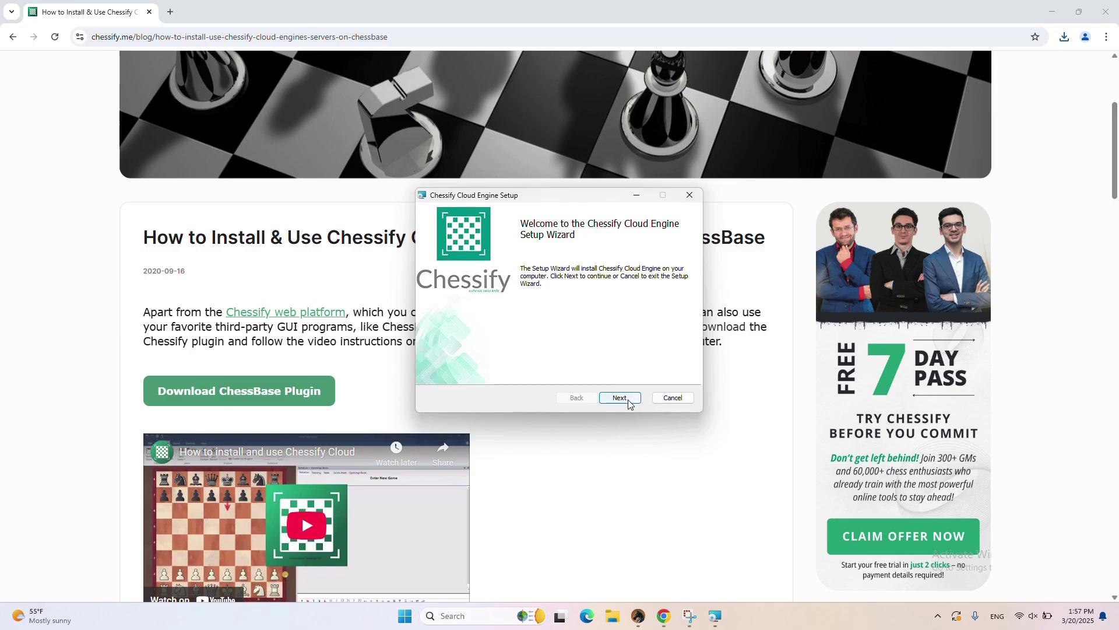
click(629, 404)
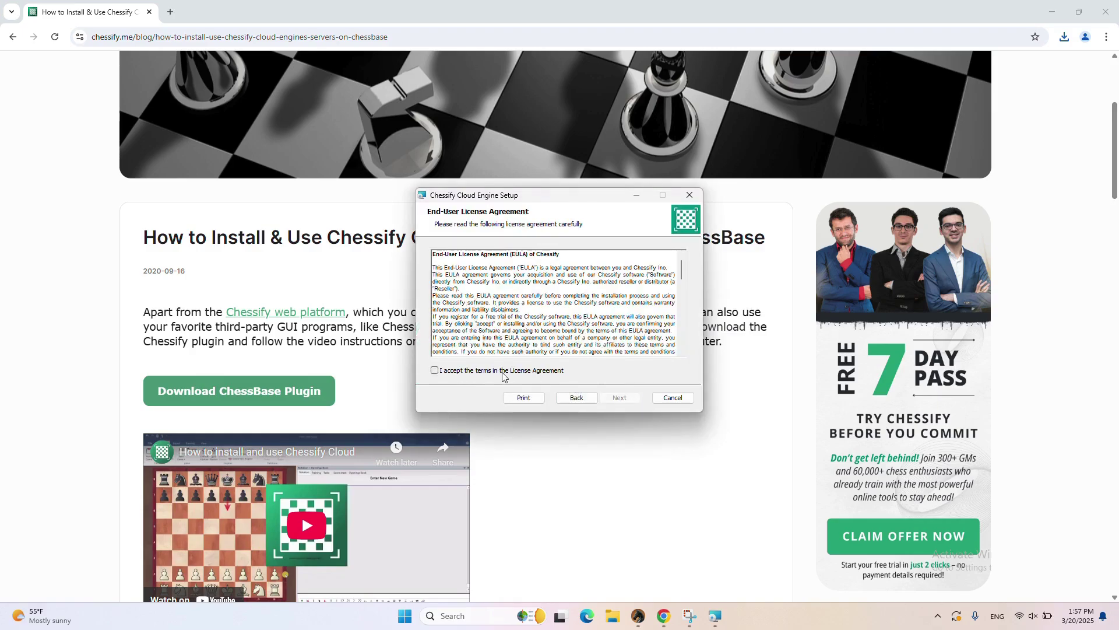
scroll(506, 373, down, 15)
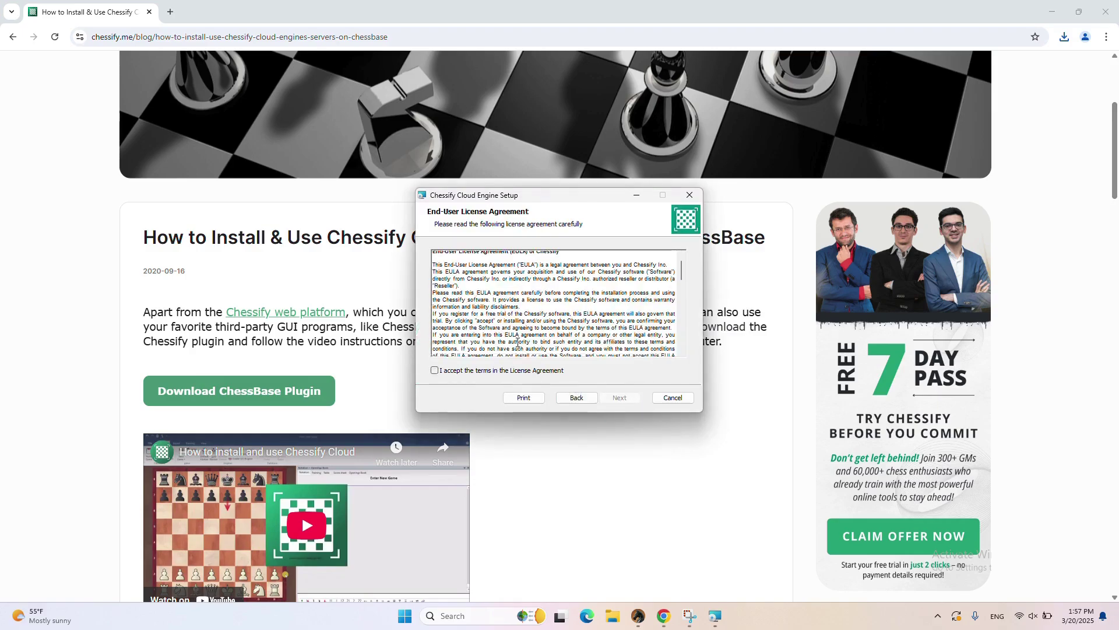
click(514, 371)
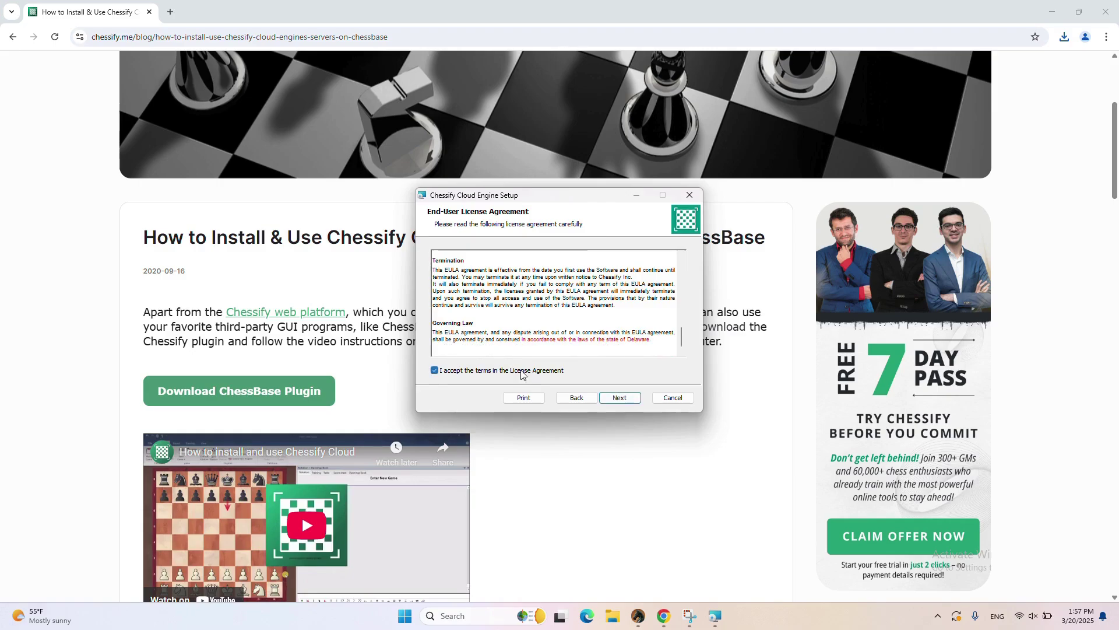
click(625, 403)
click(625, 404)
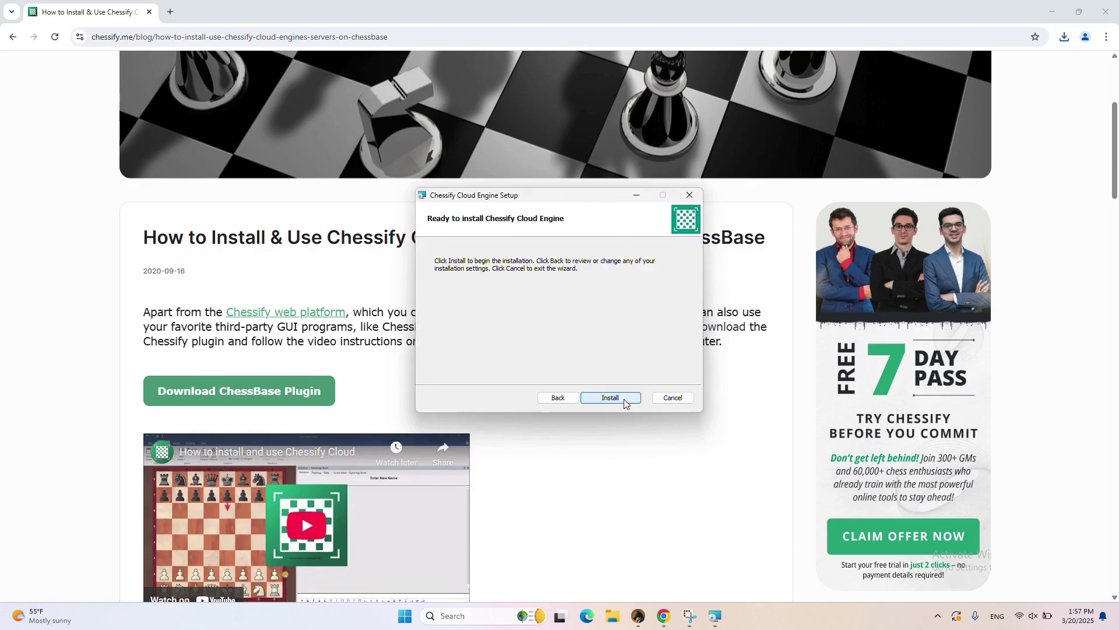
click(624, 402)
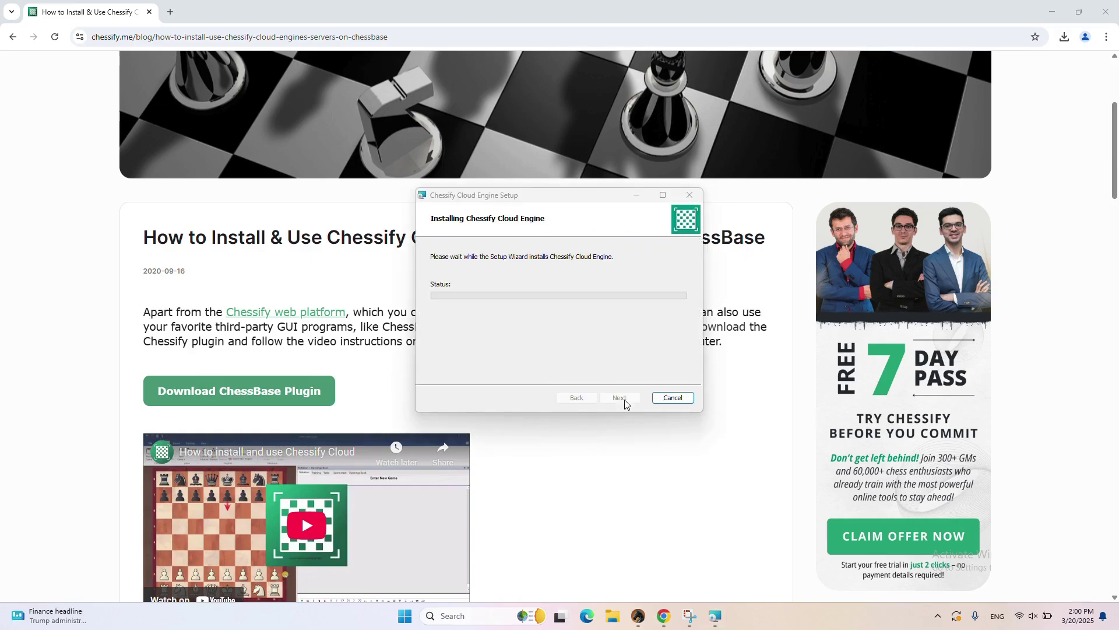
click(625, 401)
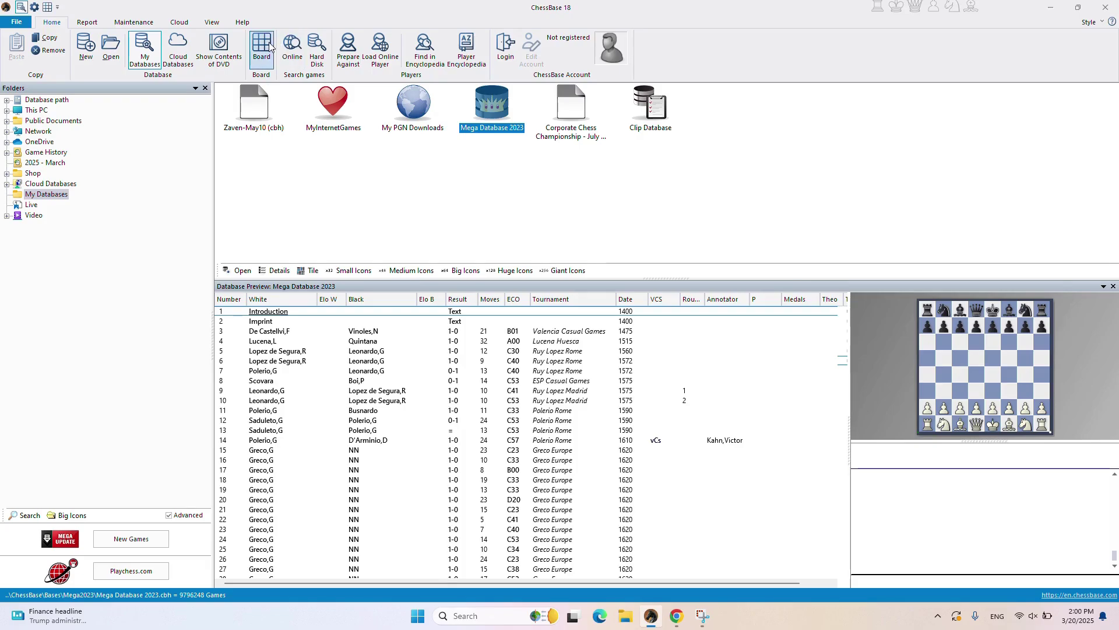
Open a board and create the Chessify Cloud Stockfish UCI engine with below-normal priority turned off
click(262, 47)
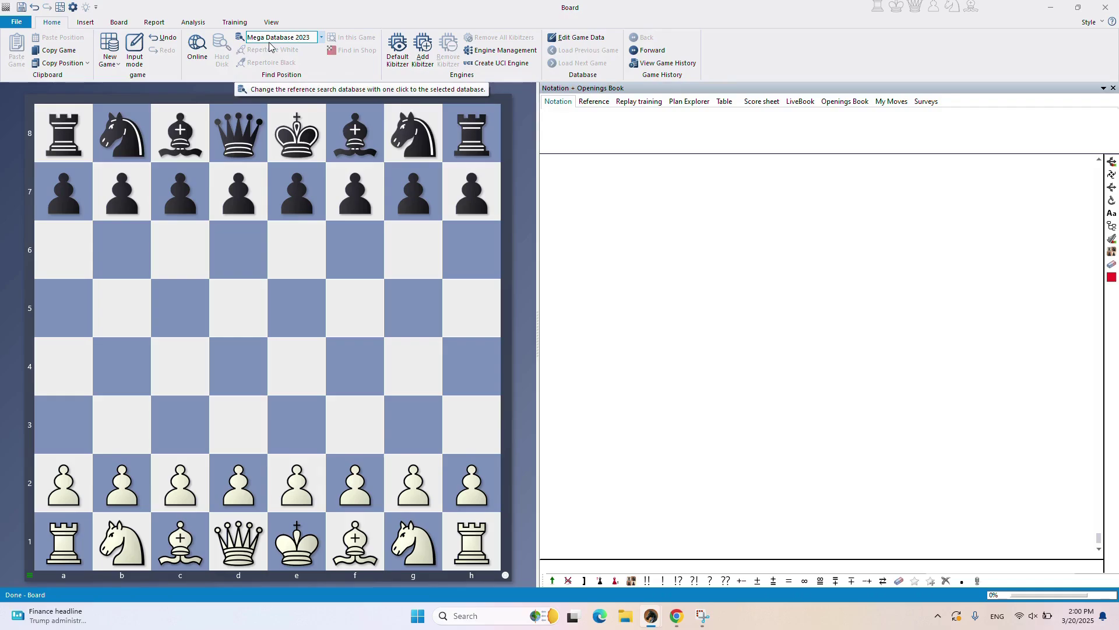
click(482, 66)
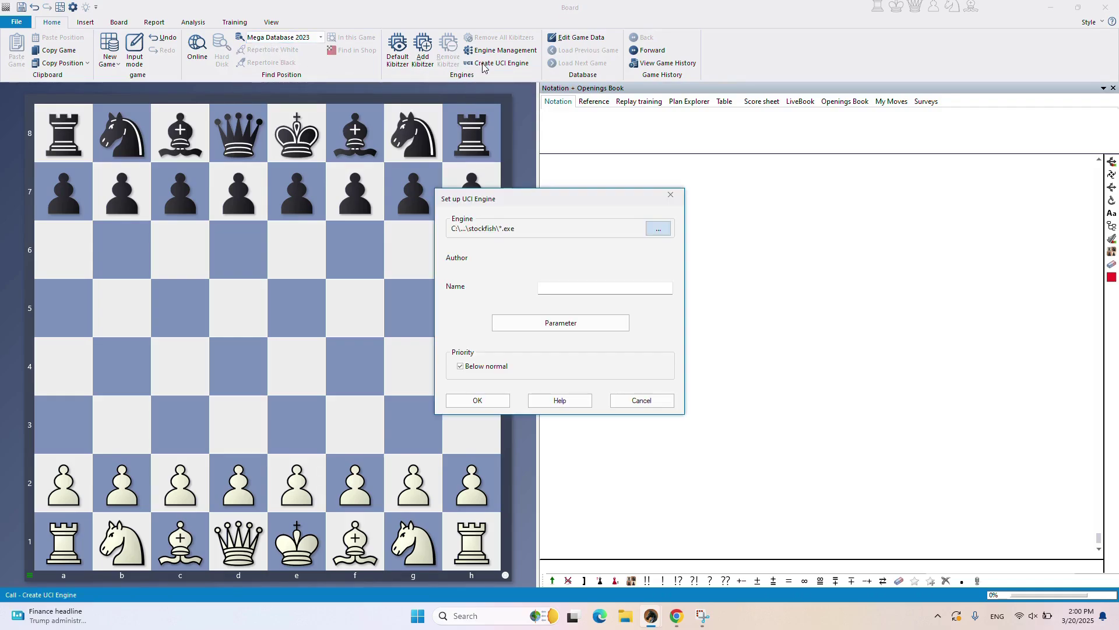
click(658, 230)
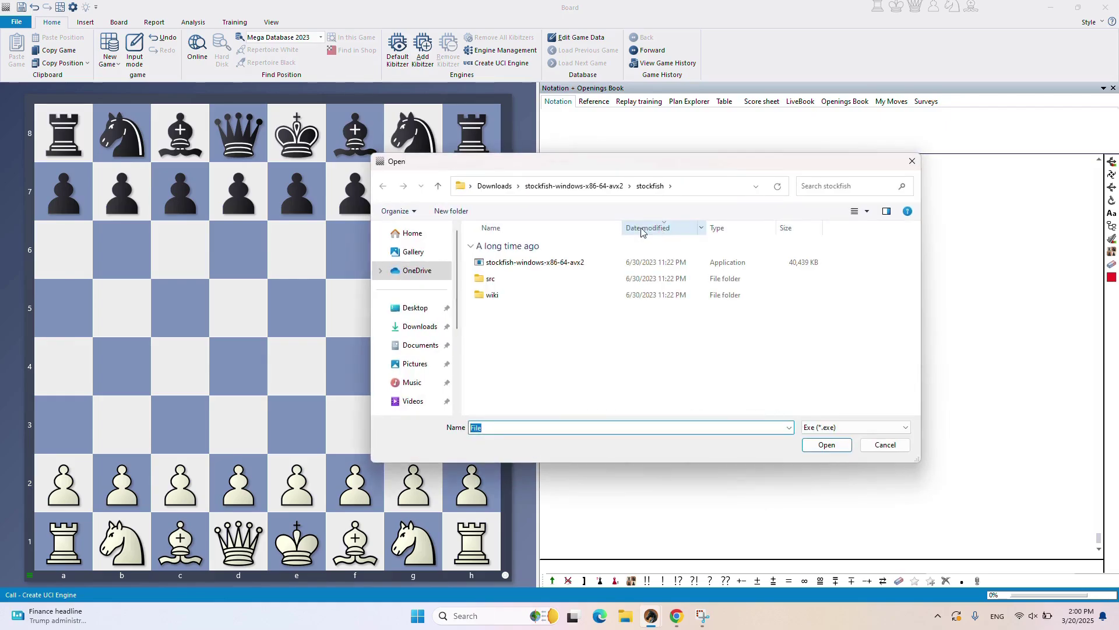
click(417, 344)
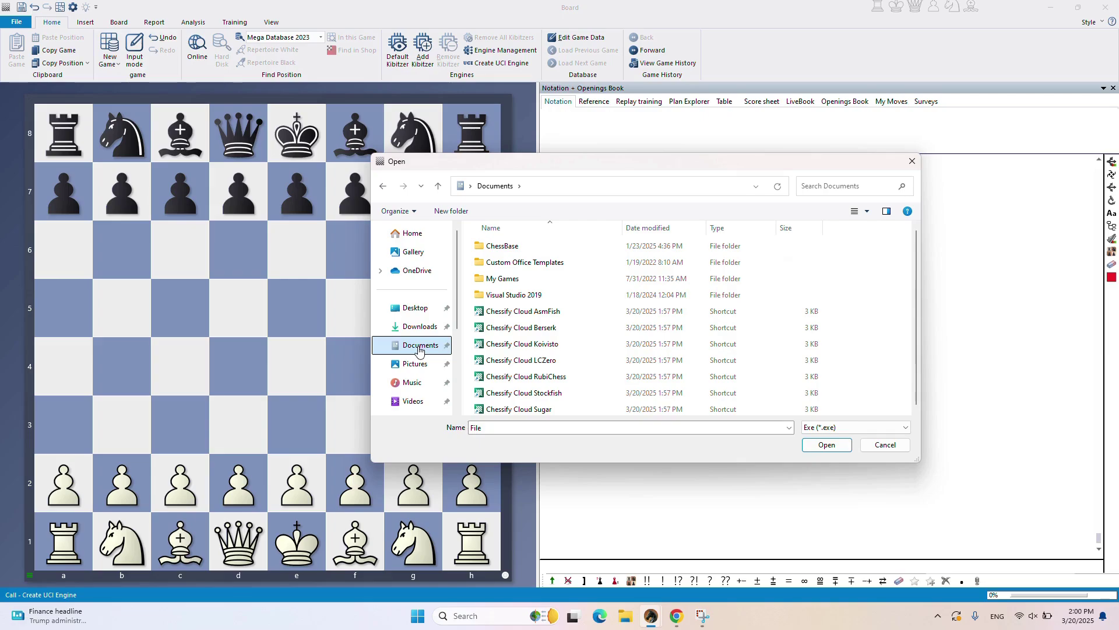
click(551, 397)
click(815, 446)
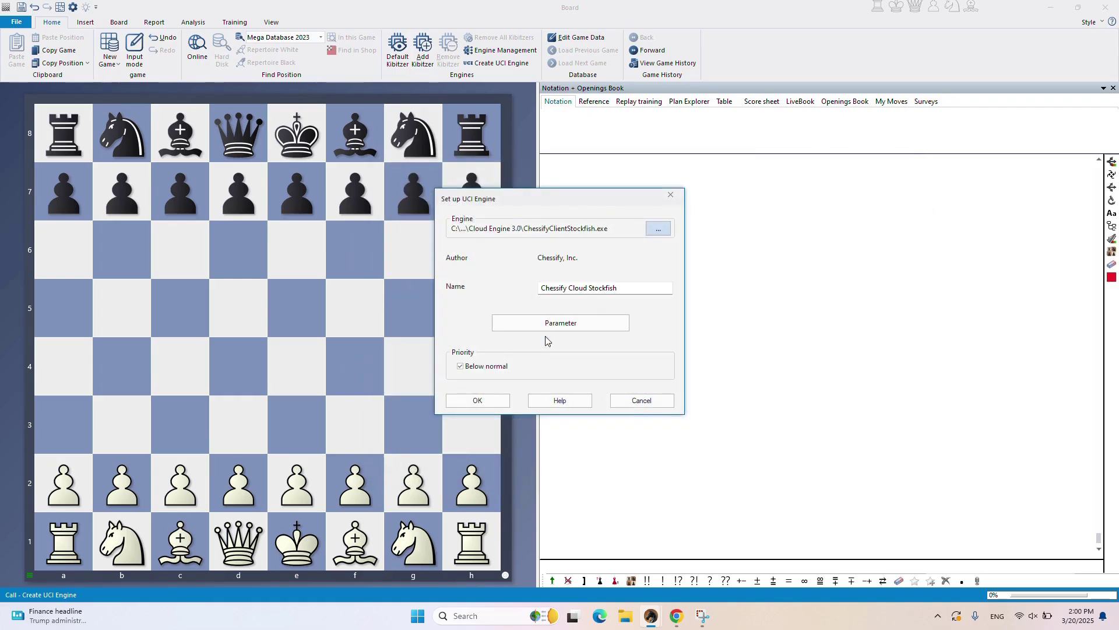
click(500, 371)
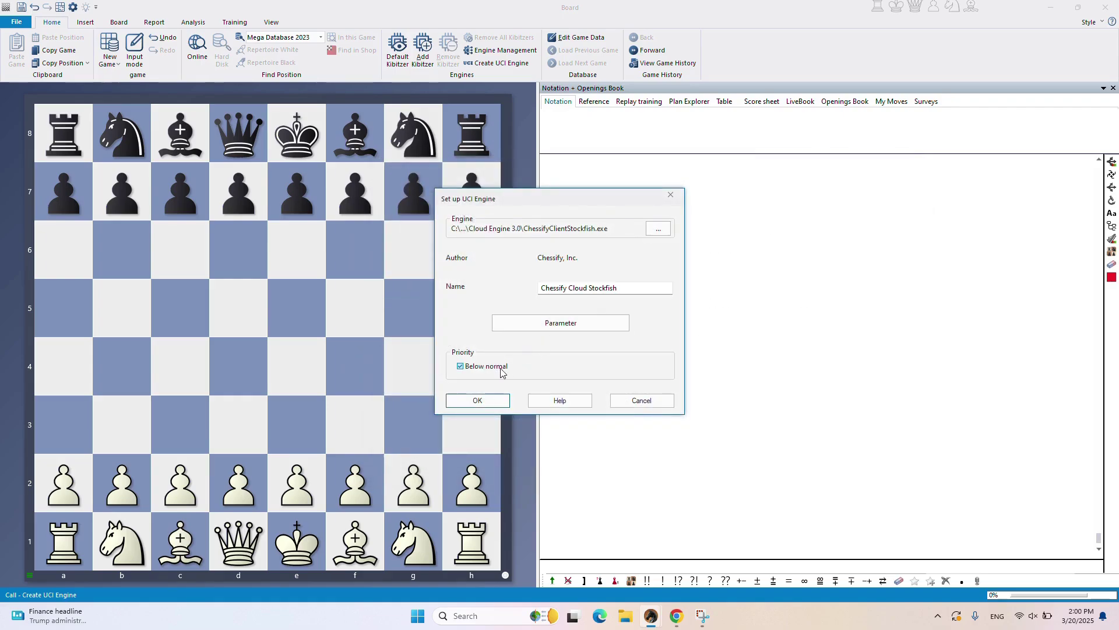
click(483, 405)
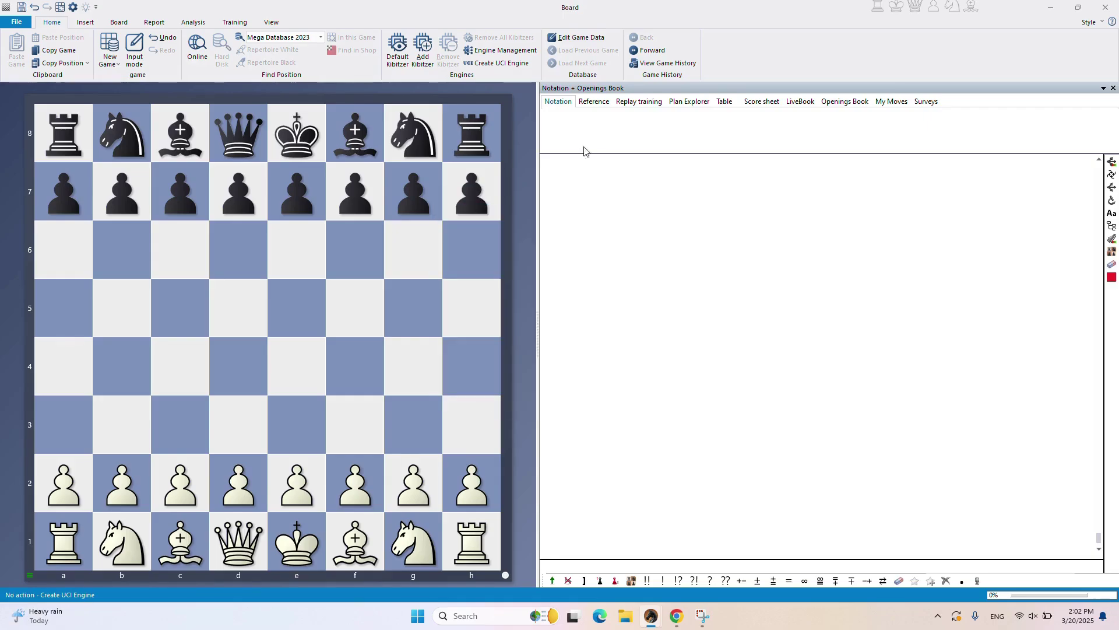
Create the Chessify Cloud LCZero UCI engine from its shortcut in Documents
click(495, 64)
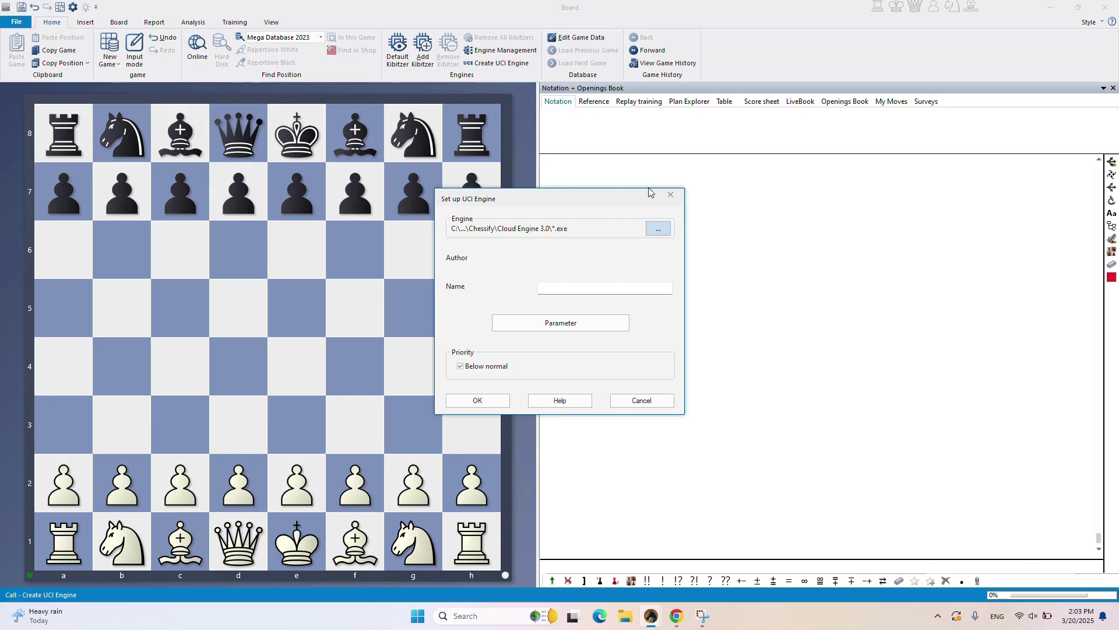
click(659, 228)
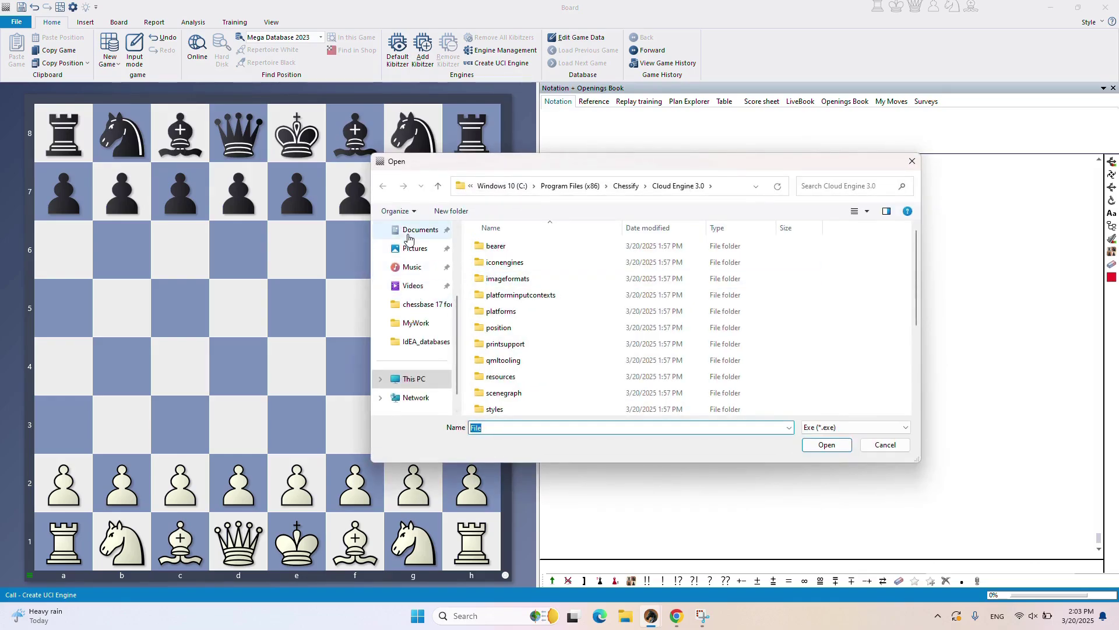
click(419, 230)
click(568, 366)
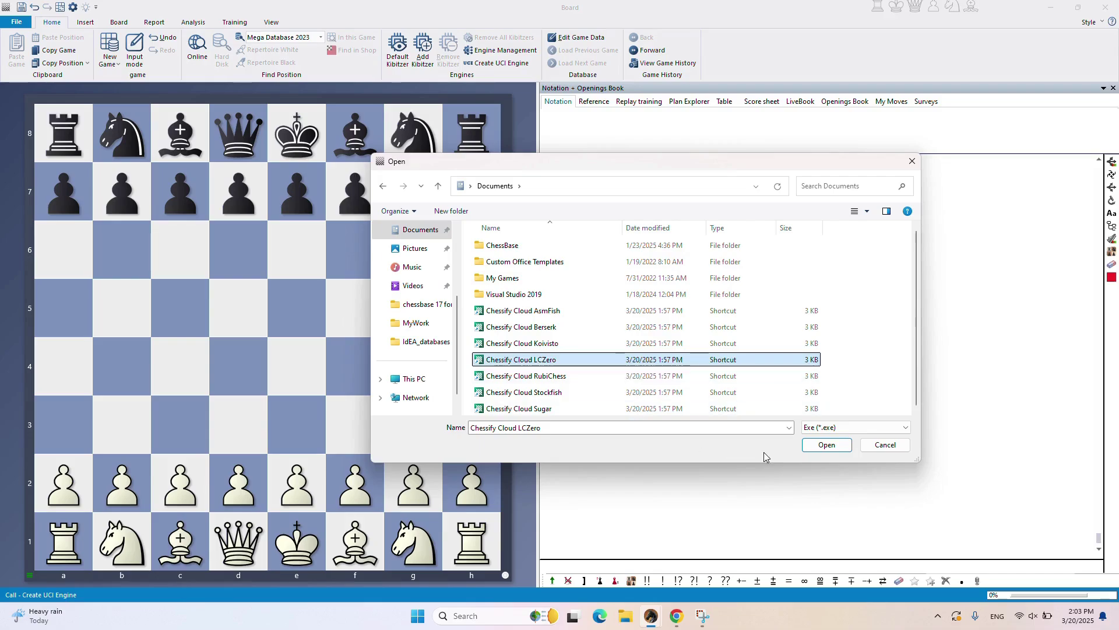
click(827, 444)
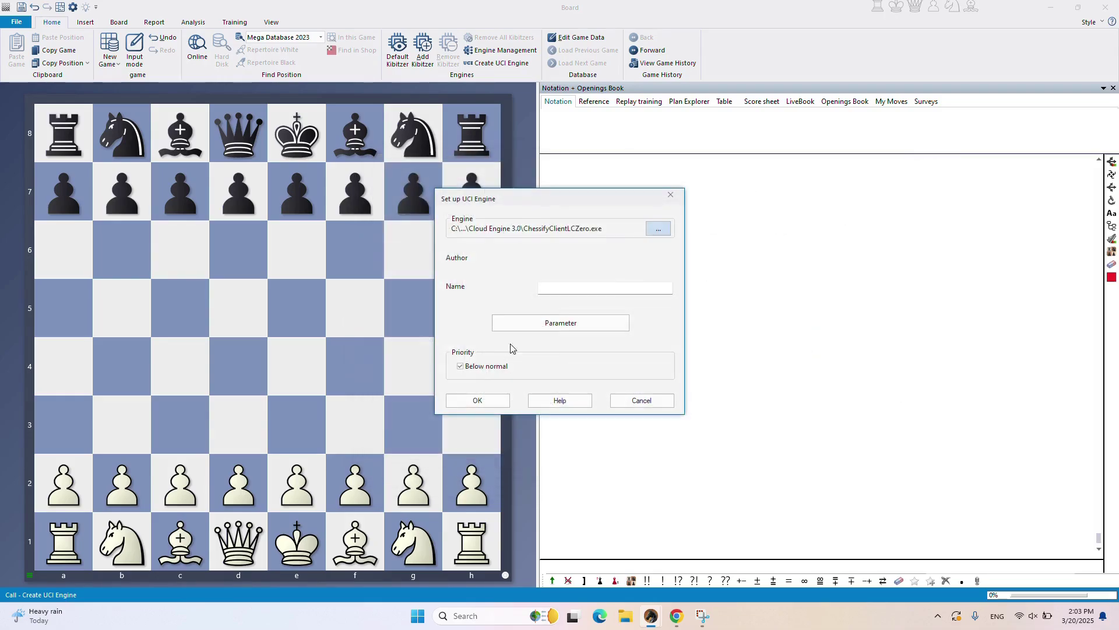
click(479, 400)
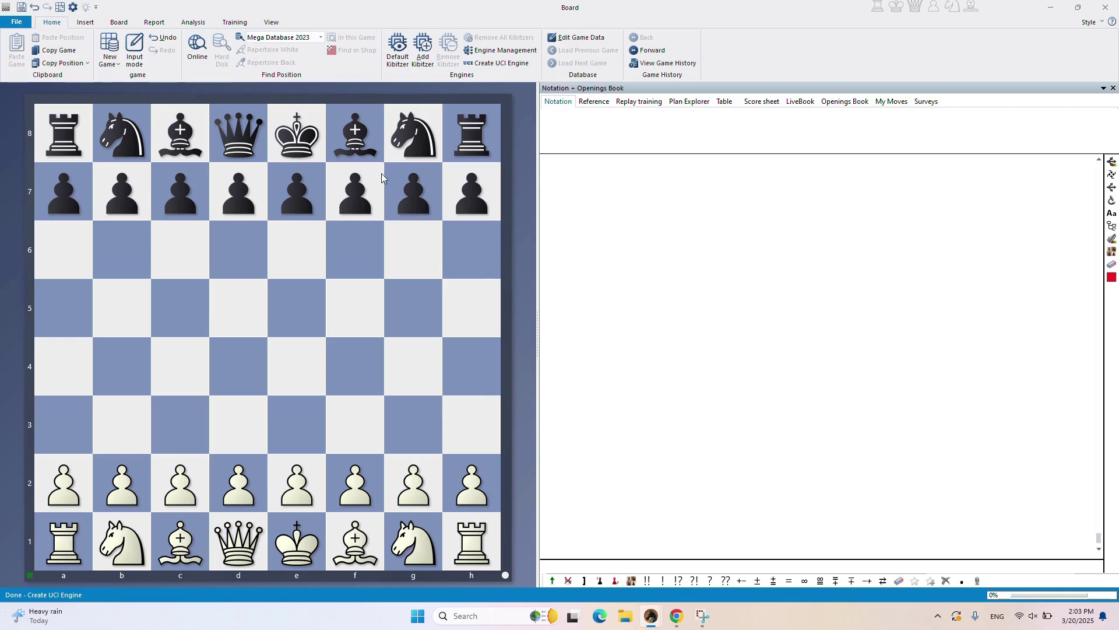
Load Chessify Cloud Stockfish from the engine list as a kibitzer
click(422, 51)
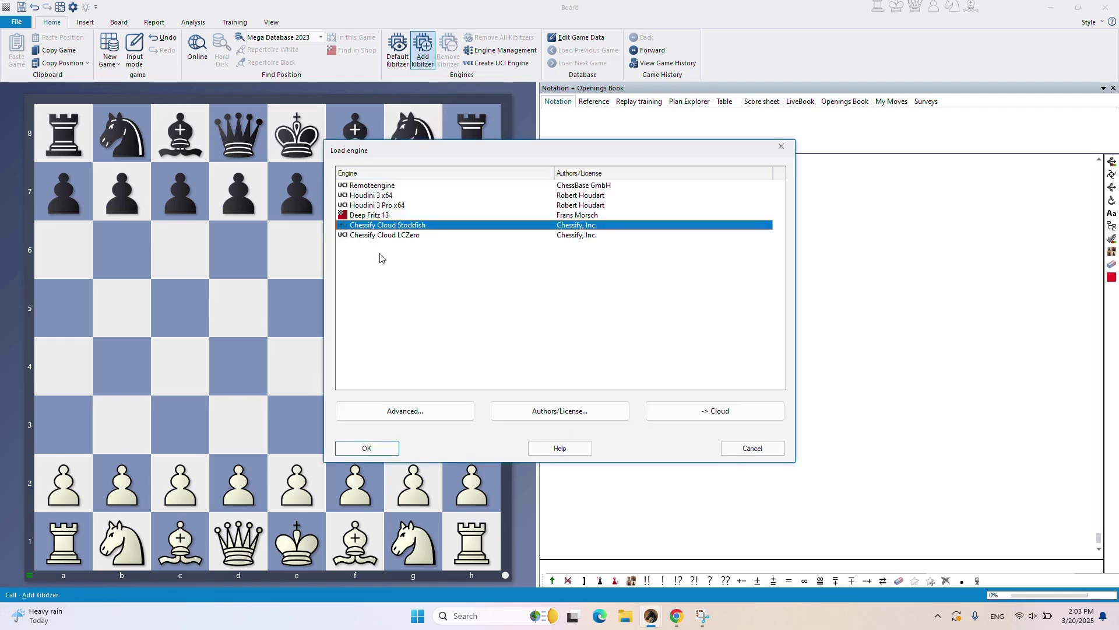
click(389, 448)
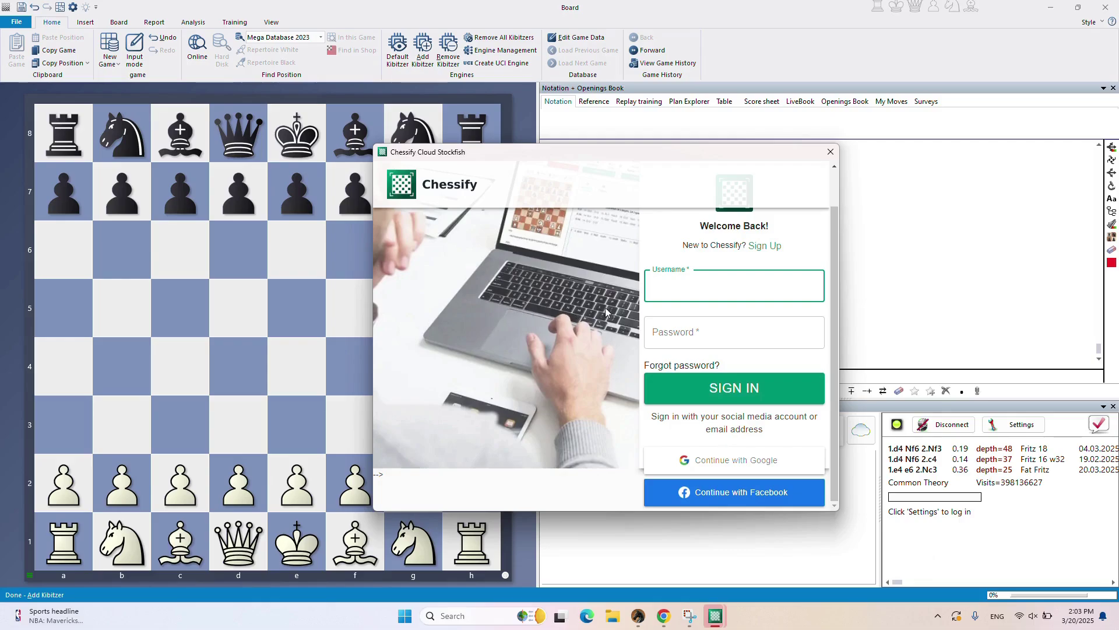
Enter the Chessify account username and password in the sign-in window
text(ChessF)
text(un22)
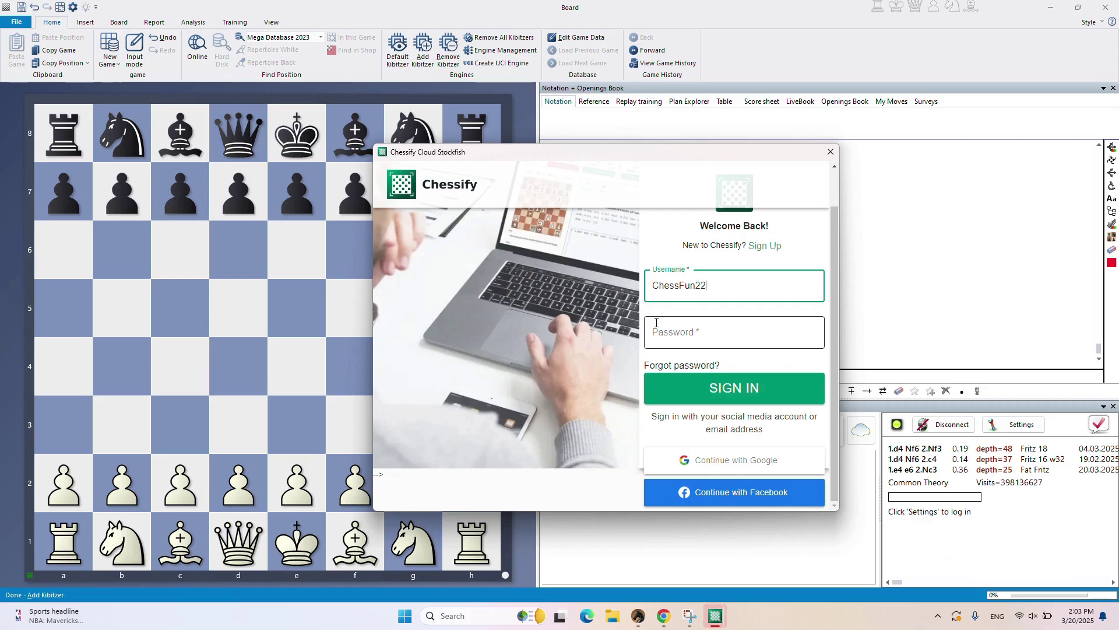
click(656, 323)
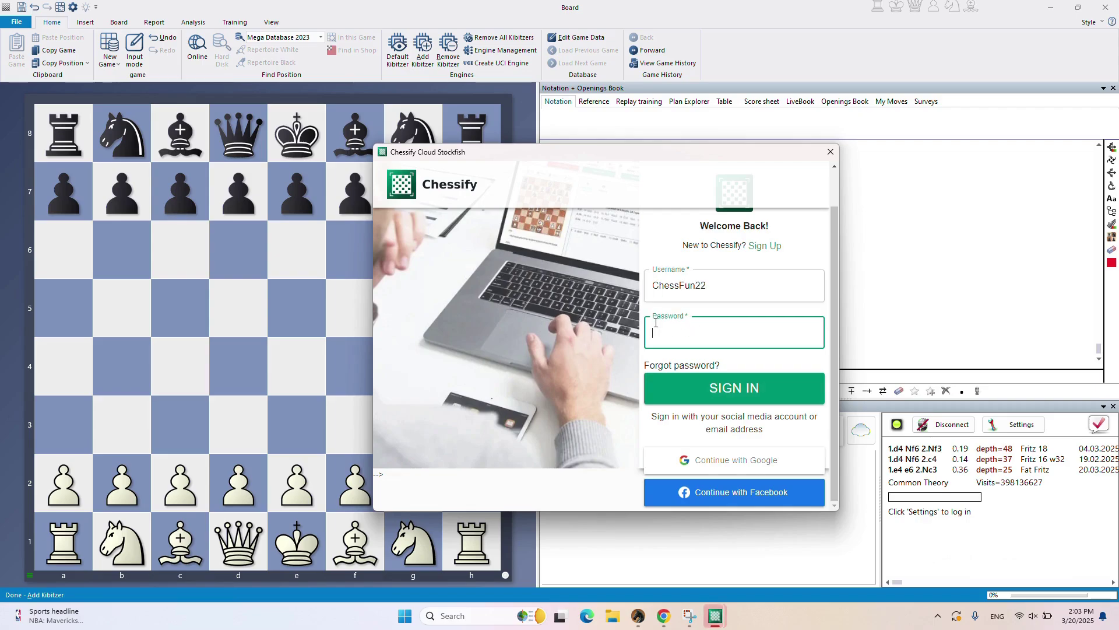
text(•••••••)
text(••••••)
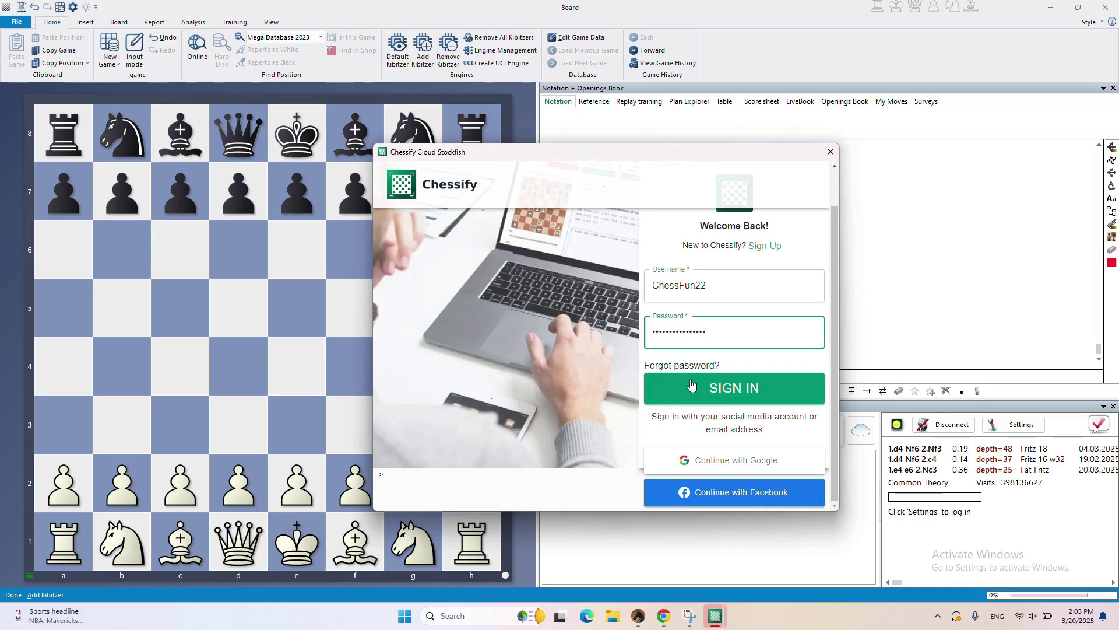
Sign in to Chessify and order the 1 BN/s Stockfish 17 server tier
click(692, 384)
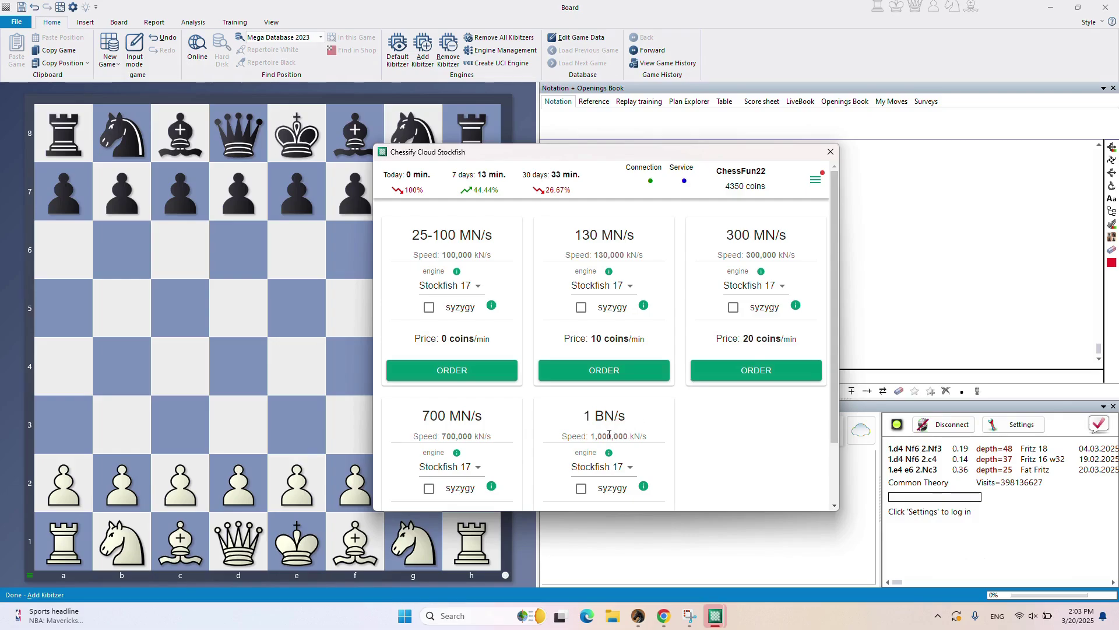
scroll(609, 434, down, 2)
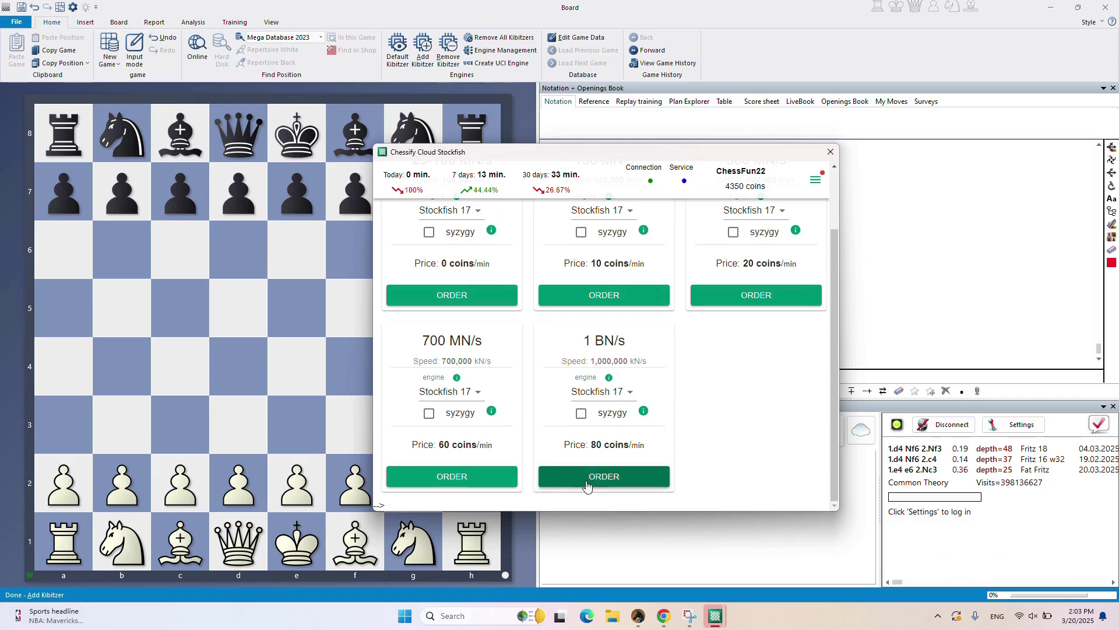
click(587, 484)
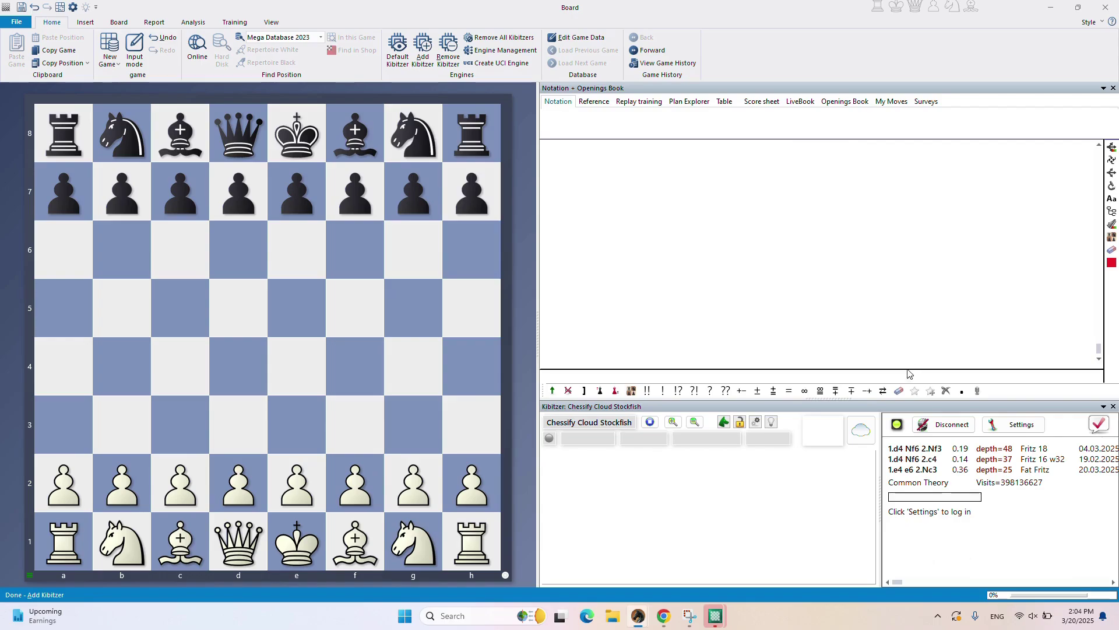
Collapse the book panel, unload the buddy engine, show three kibitzer lines, then play 1.d4
click(945, 431)
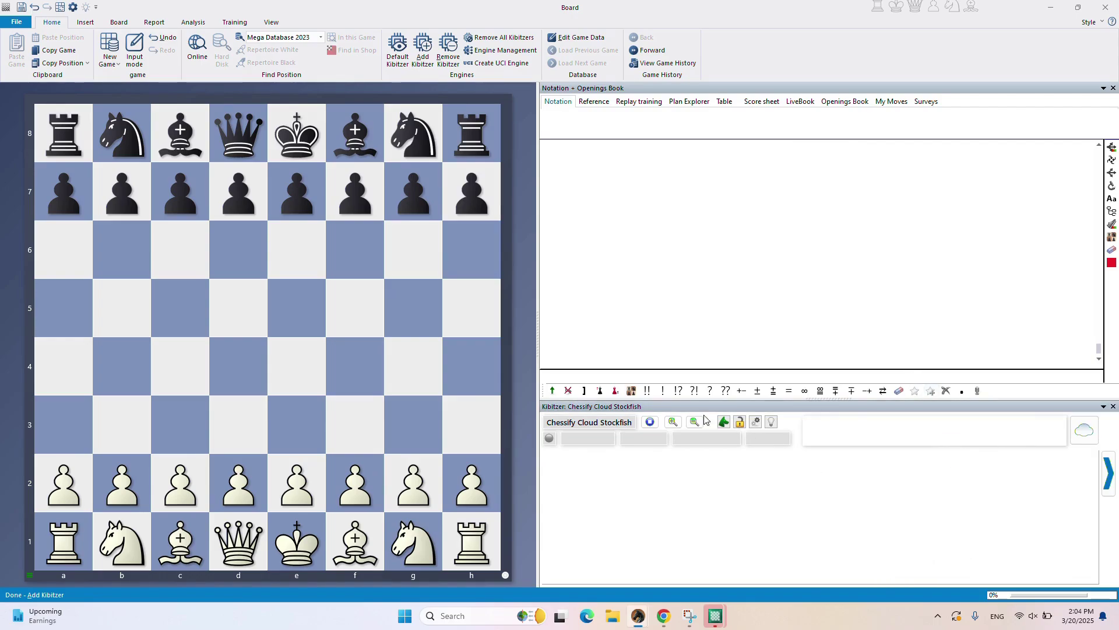
click(723, 421)
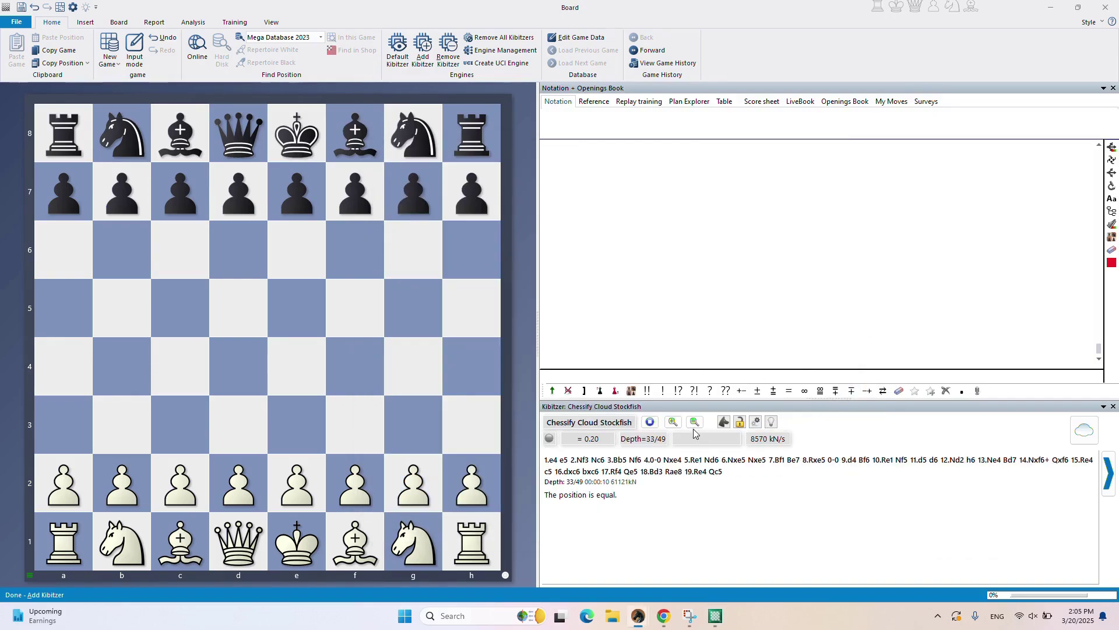
click(673, 423)
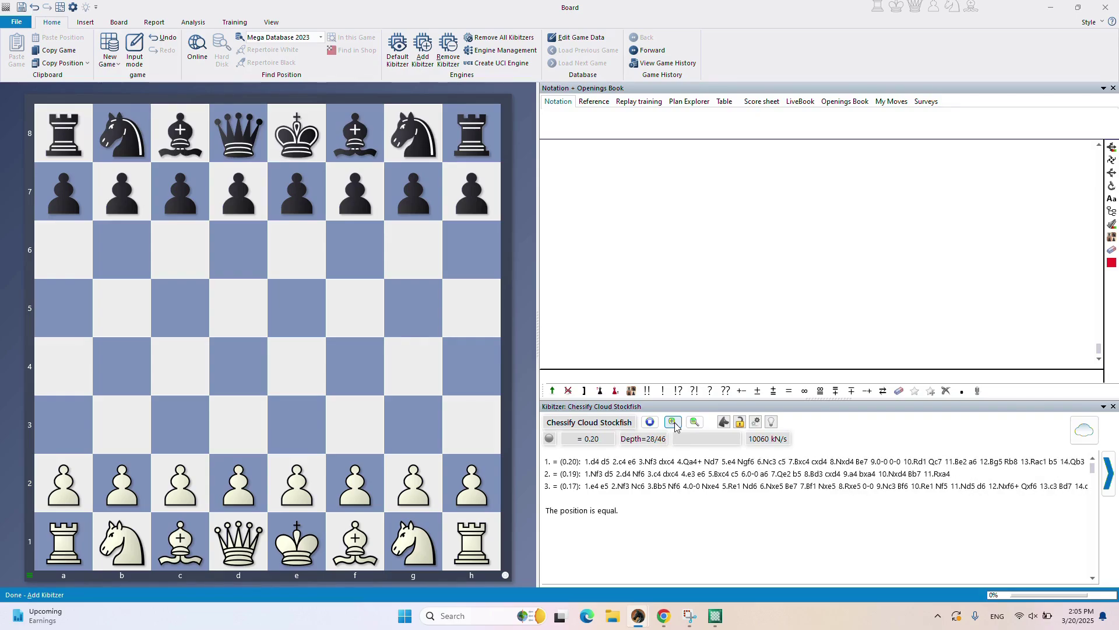
click(256, 363)
Continue the Slav with 1...d5 2.c4 c6 3.cxd5 cxd5 while cloud Stockfish analyses
click(247, 313)
click(191, 365)
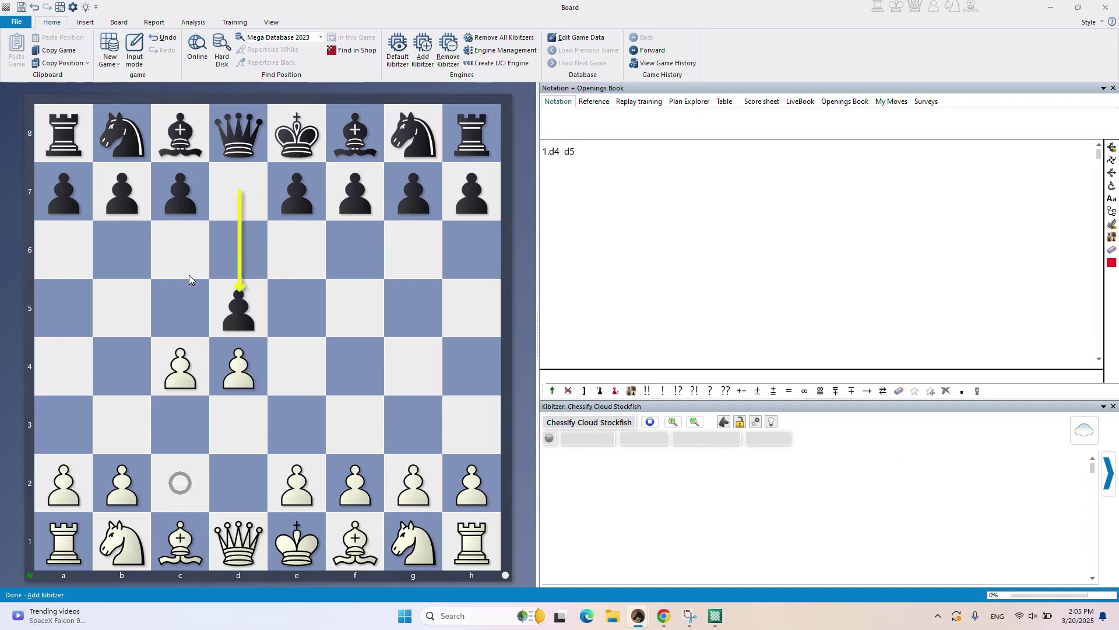
click(189, 265)
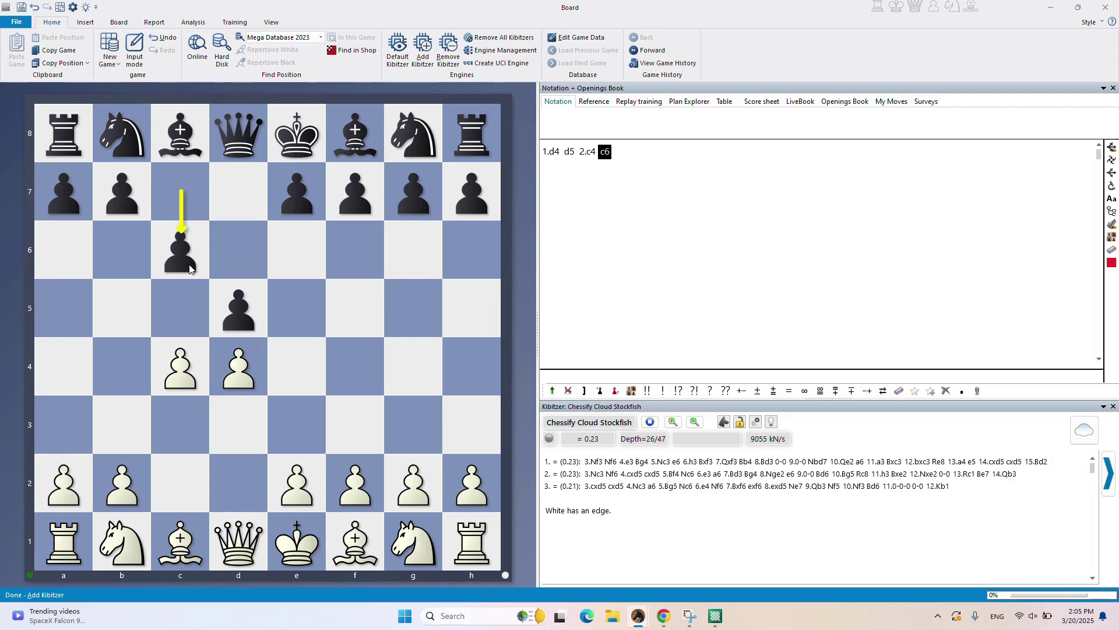
click(728, 624)
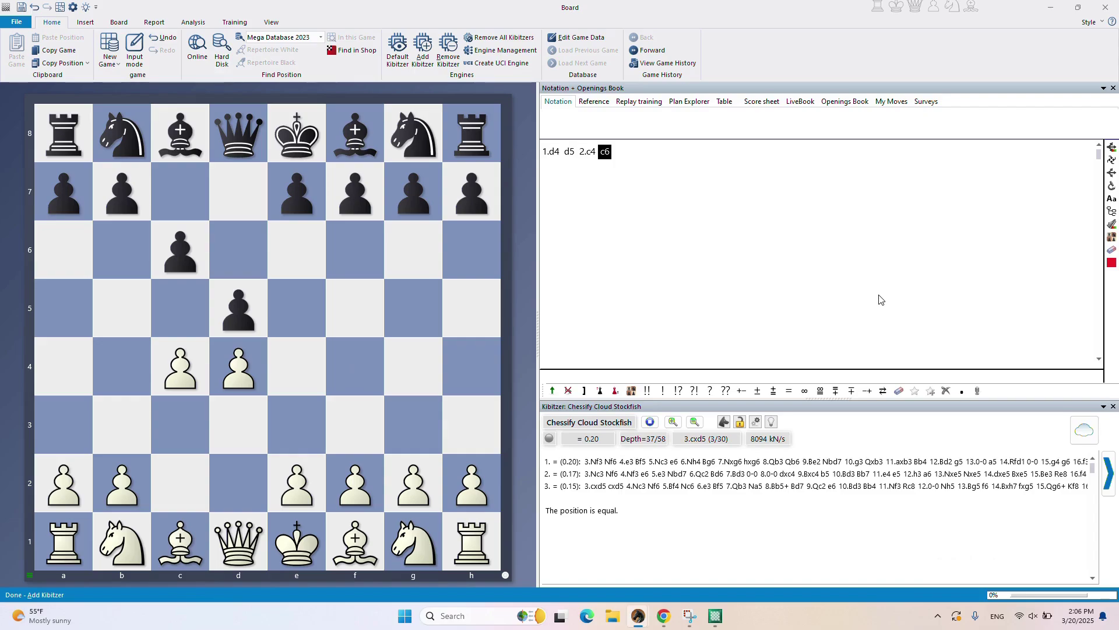
click(233, 307)
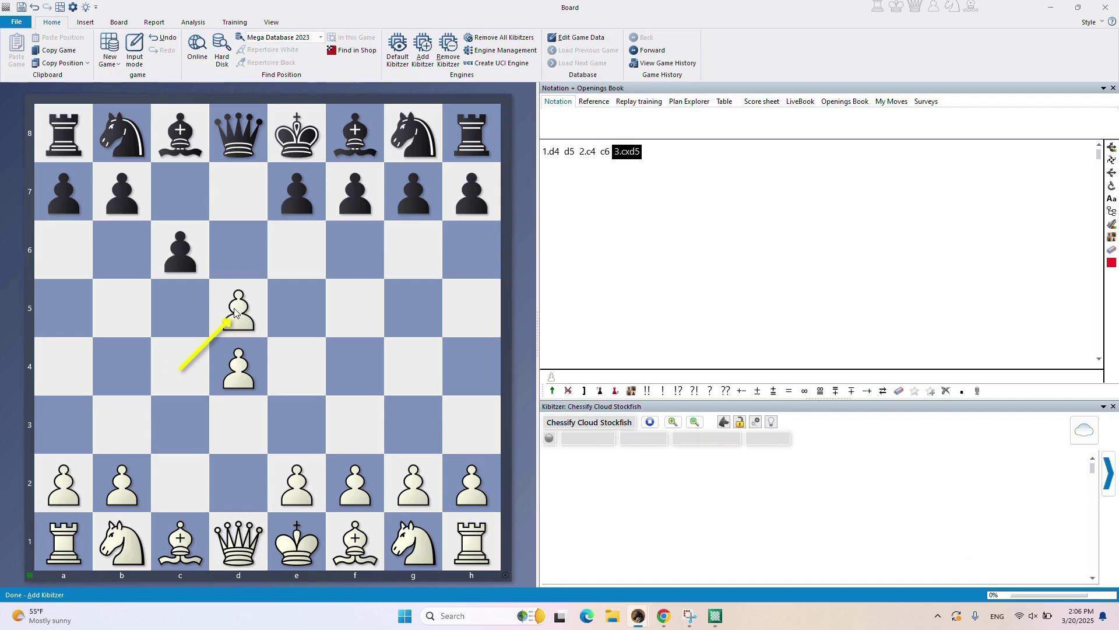
click(234, 308)
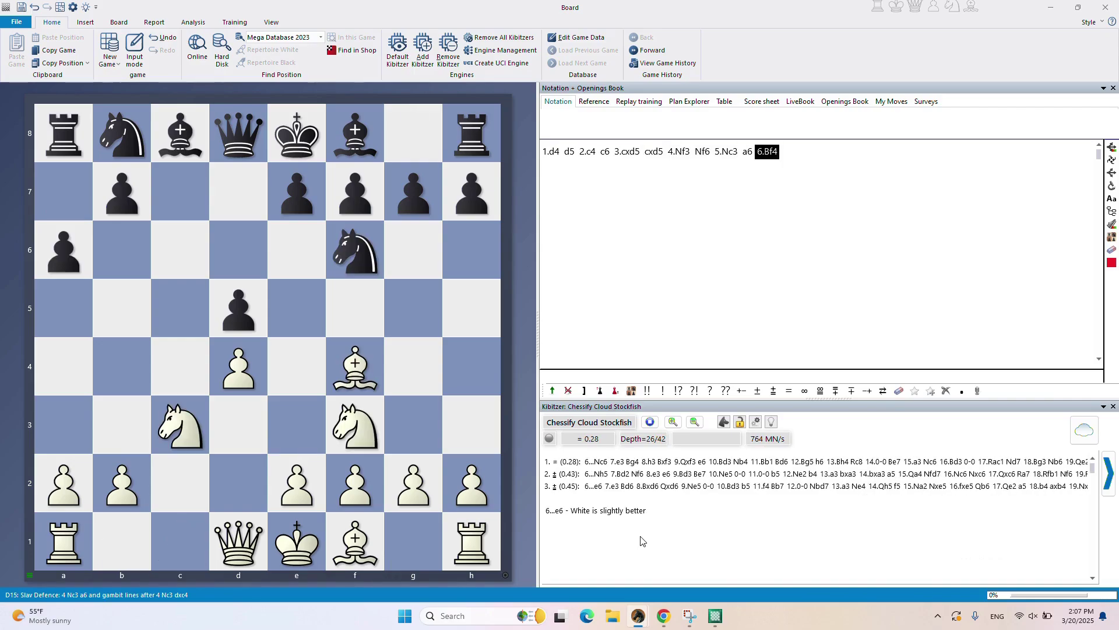
Stop the rented Chessify server, close its window, and close the Kibitzer pane
click(715, 619)
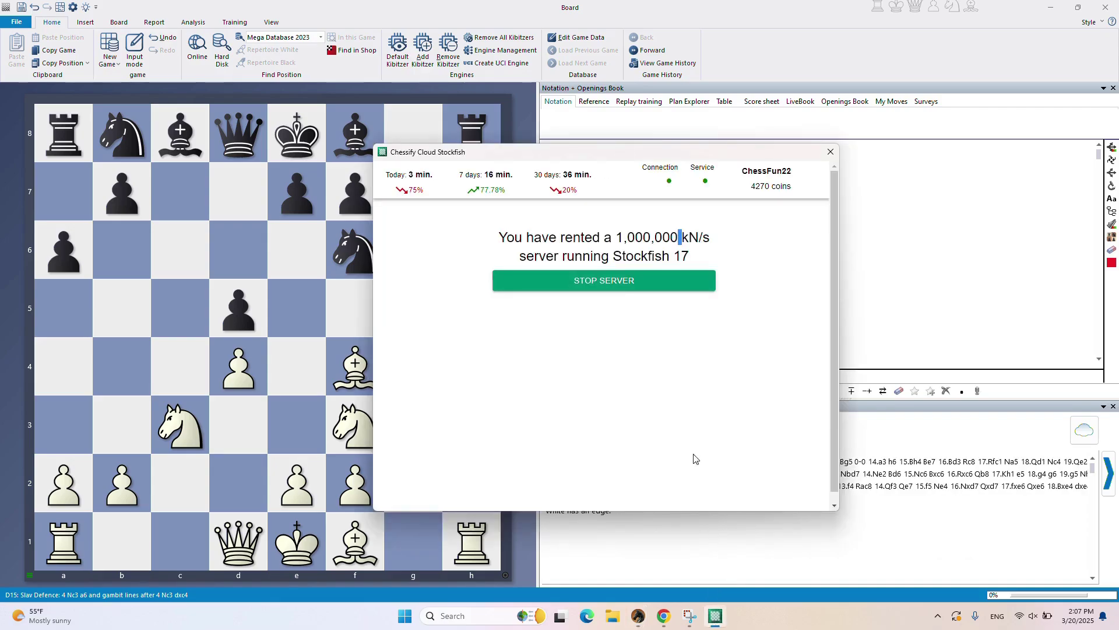
click(640, 282)
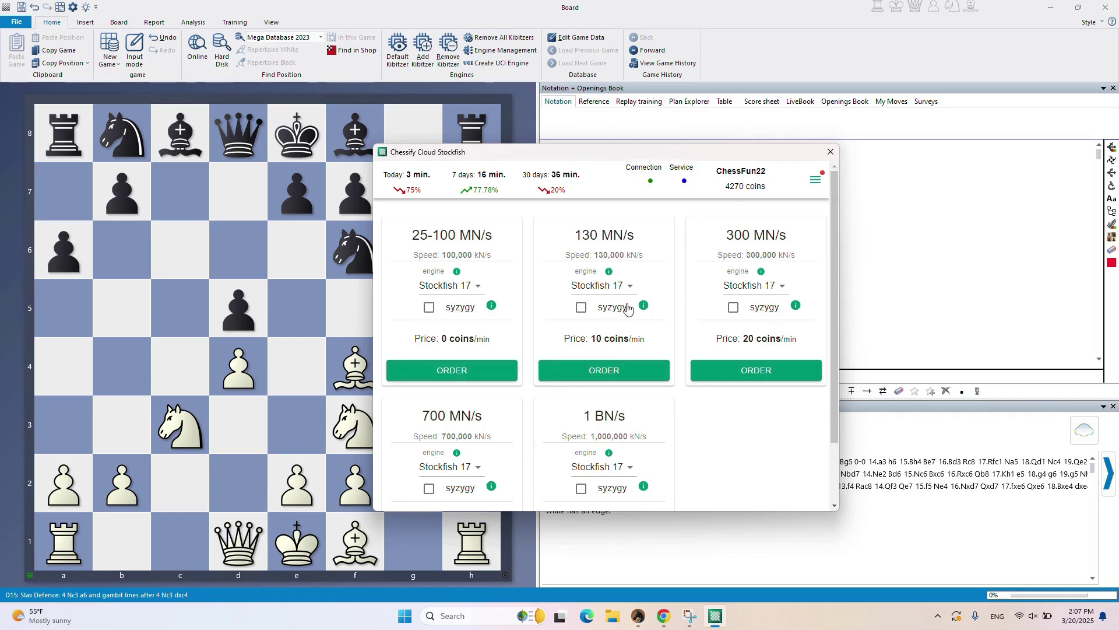
click(832, 152)
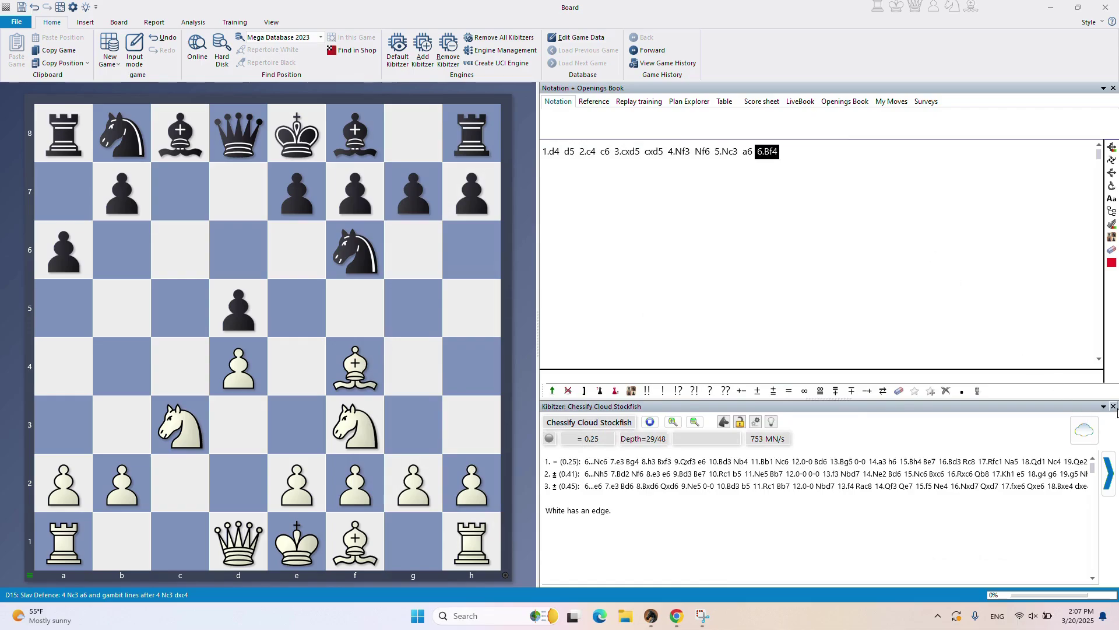
click(1113, 406)
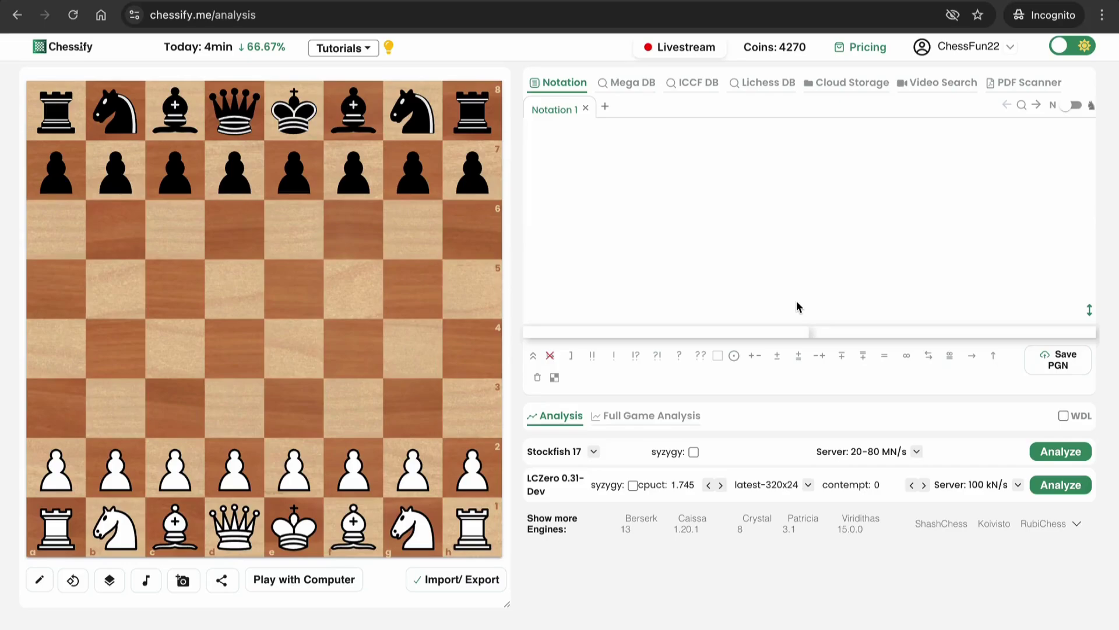
Play 1.e4 c5 2.Nf3 on the chessify.me analysis board
drag(294, 466, 294, 348)
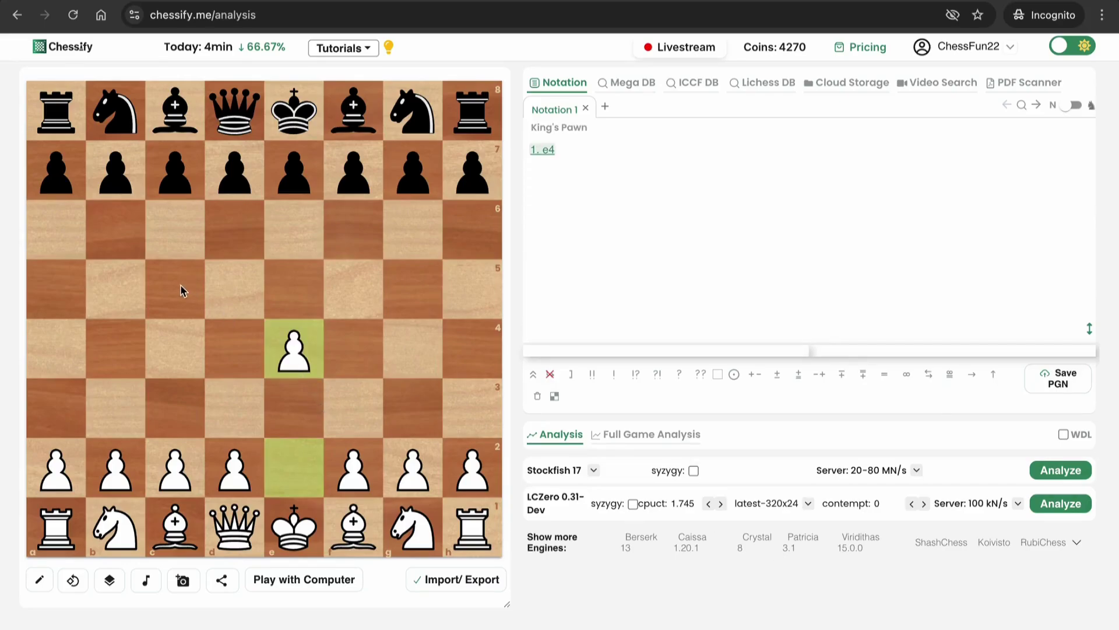
drag(175, 173, 175, 290)
drag(413, 526, 373, 432)
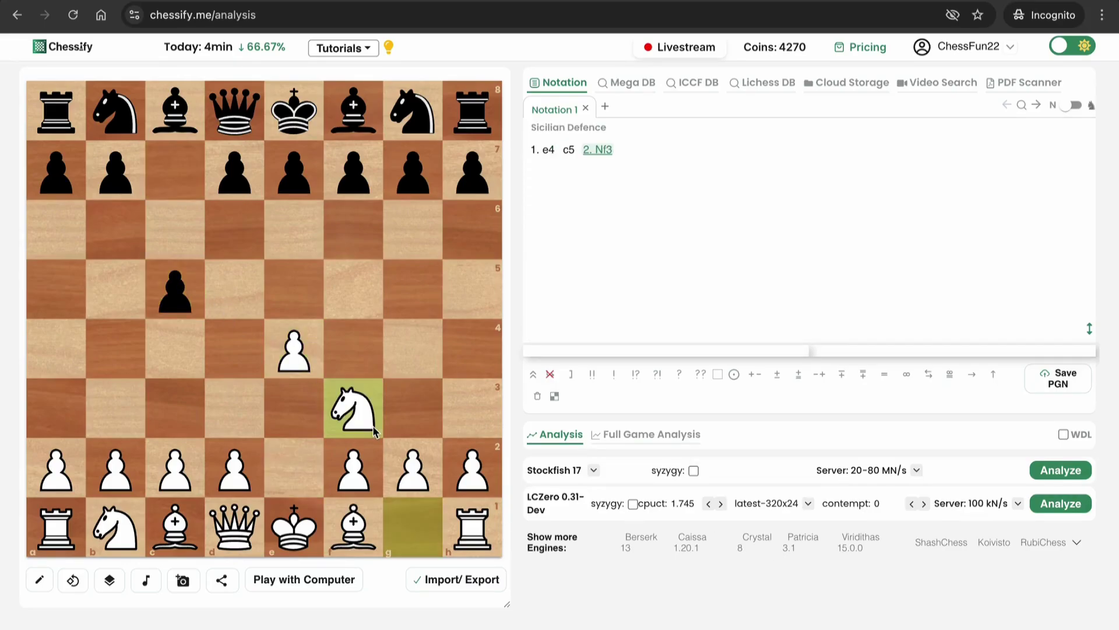
Expand the full engine list and leave the Stockfish server speed at 20-80 MN/s
click(583, 548)
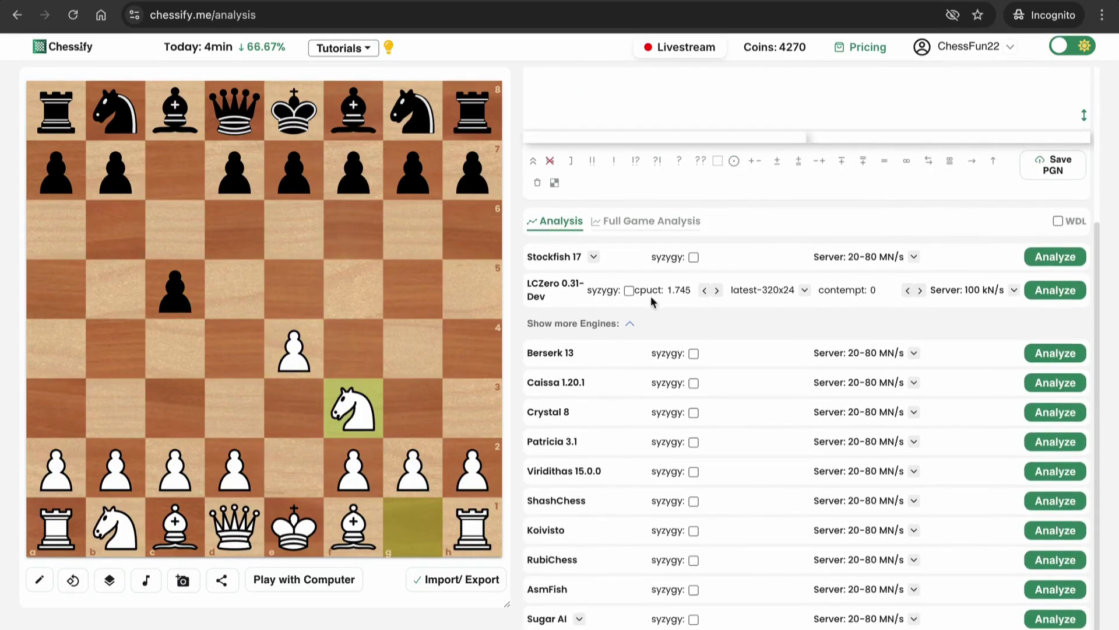
click(913, 256)
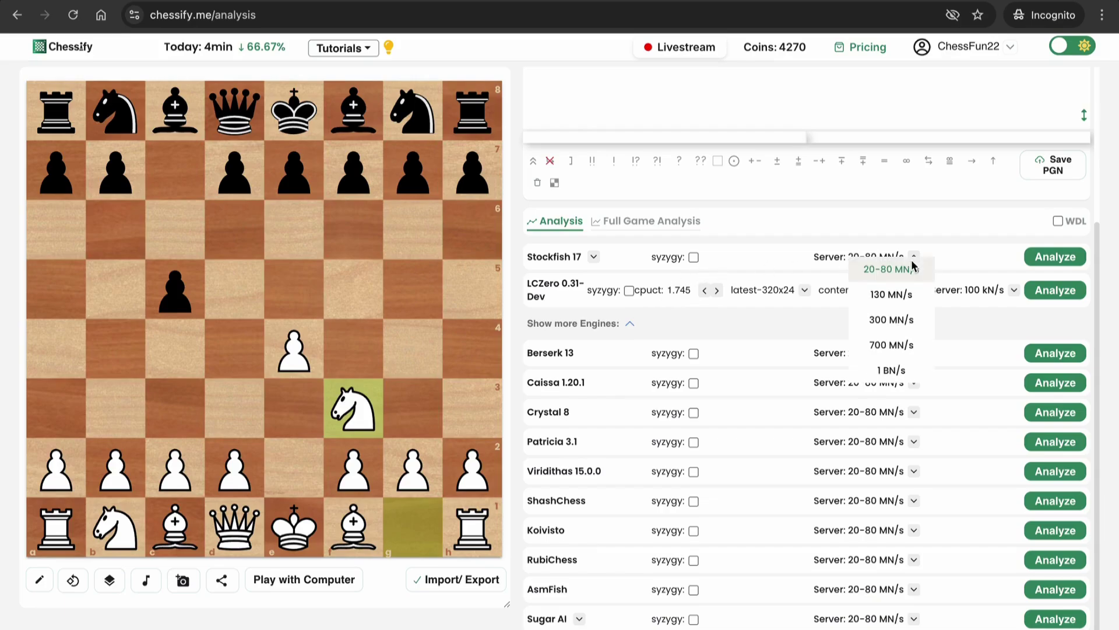
click(957, 262)
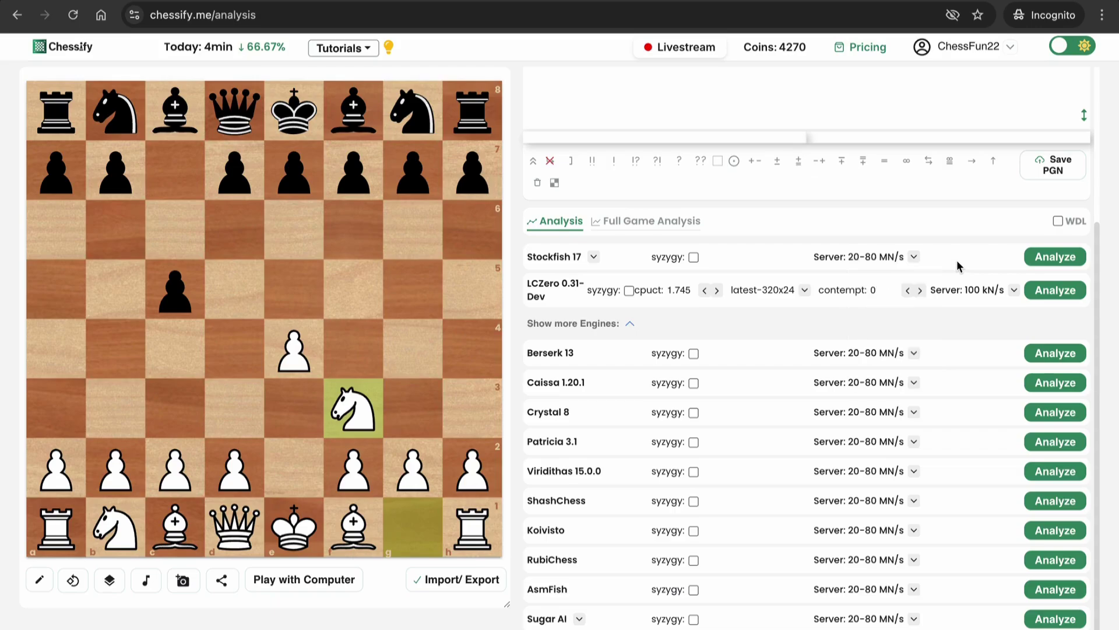